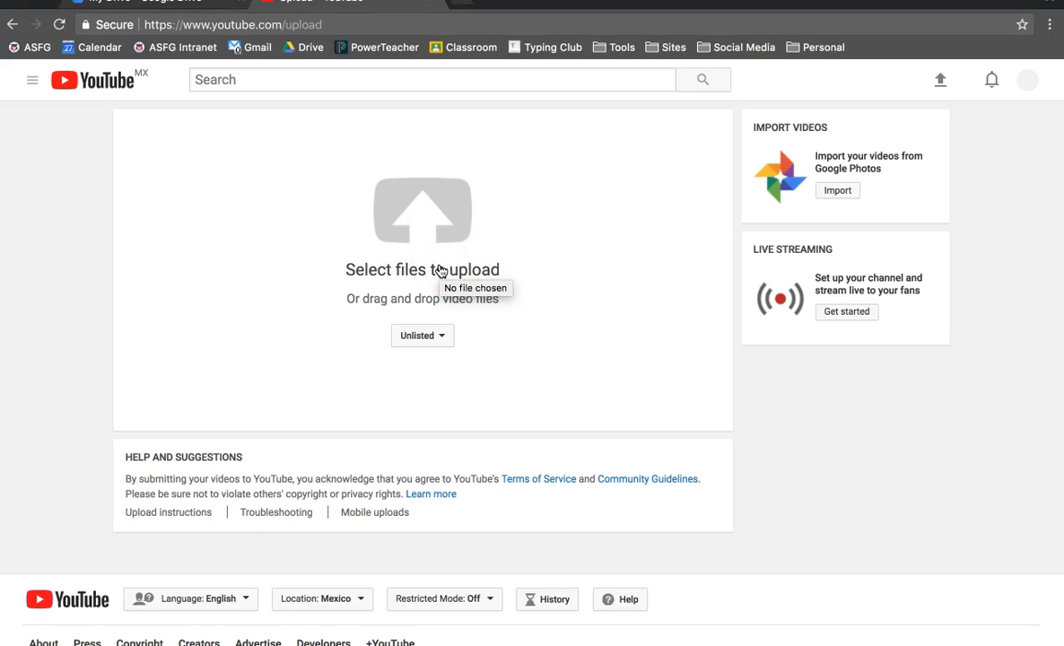
left_click(439, 270)
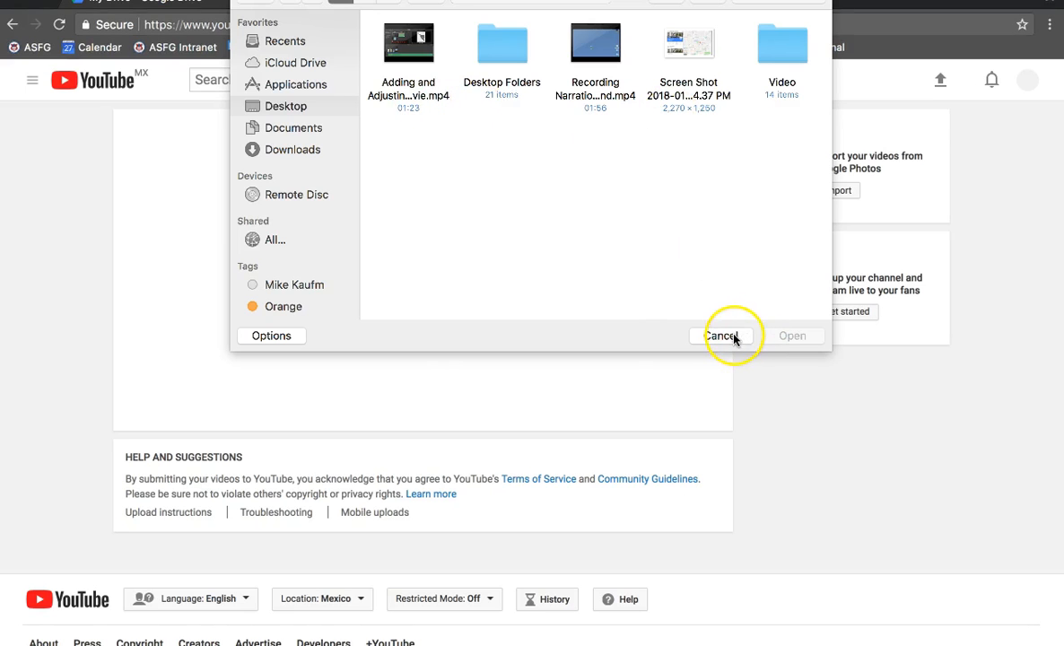
left_click(594, 106)
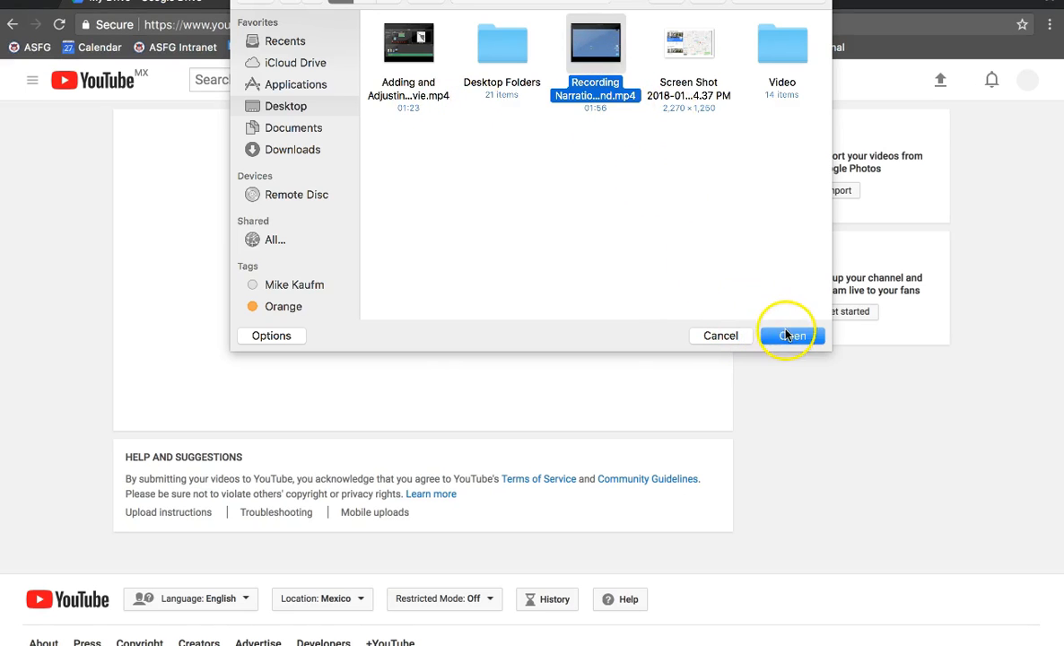
left_click(724, 336)
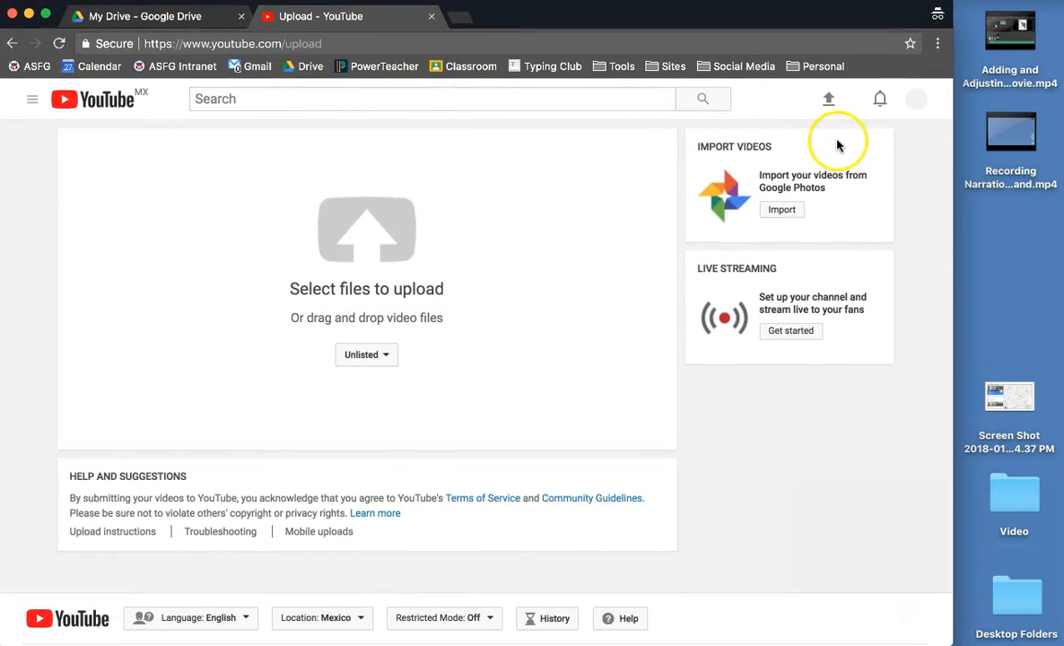
Upload the Recording Narration video file by dropping it from the desktop onto the upload area.
left_click_drag(1008, 133, 364, 267)
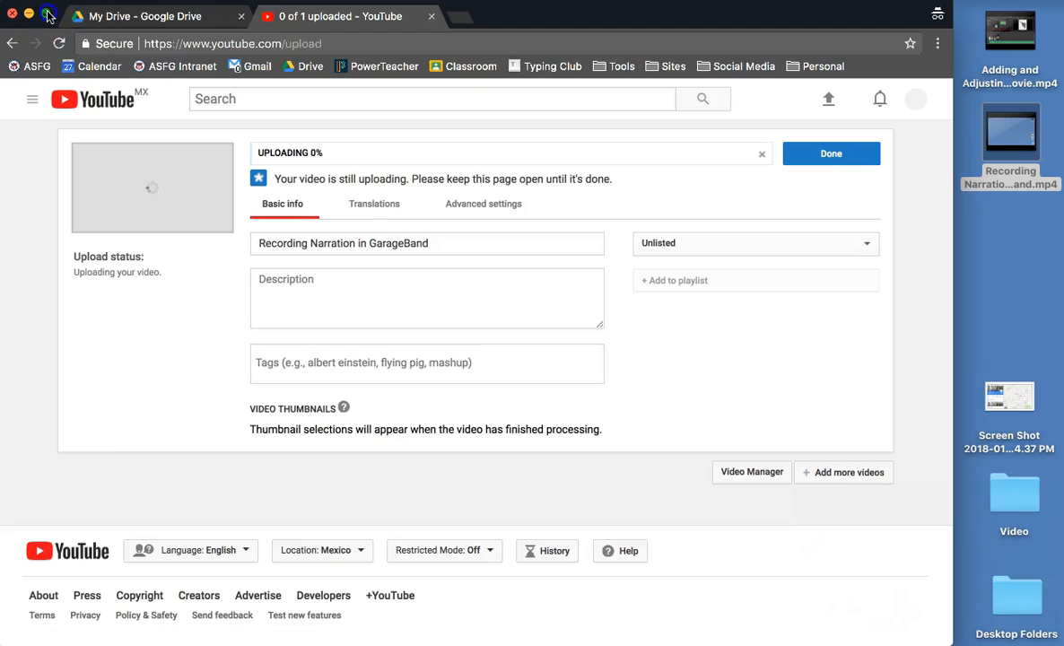
left_click(48, 14)
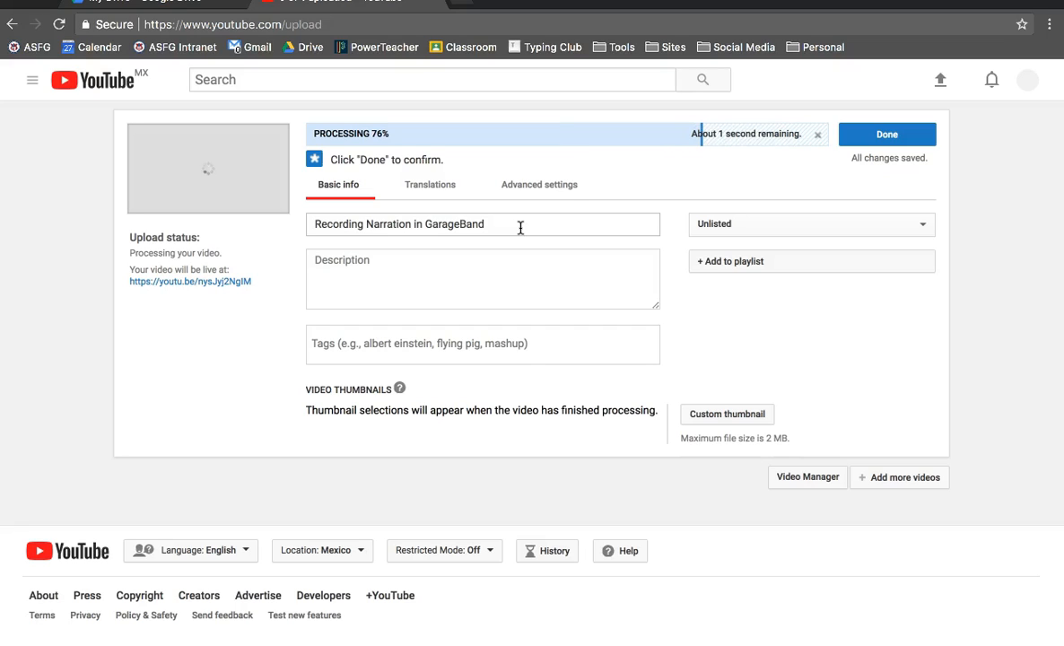
left_click(516, 227)
type("Chang")
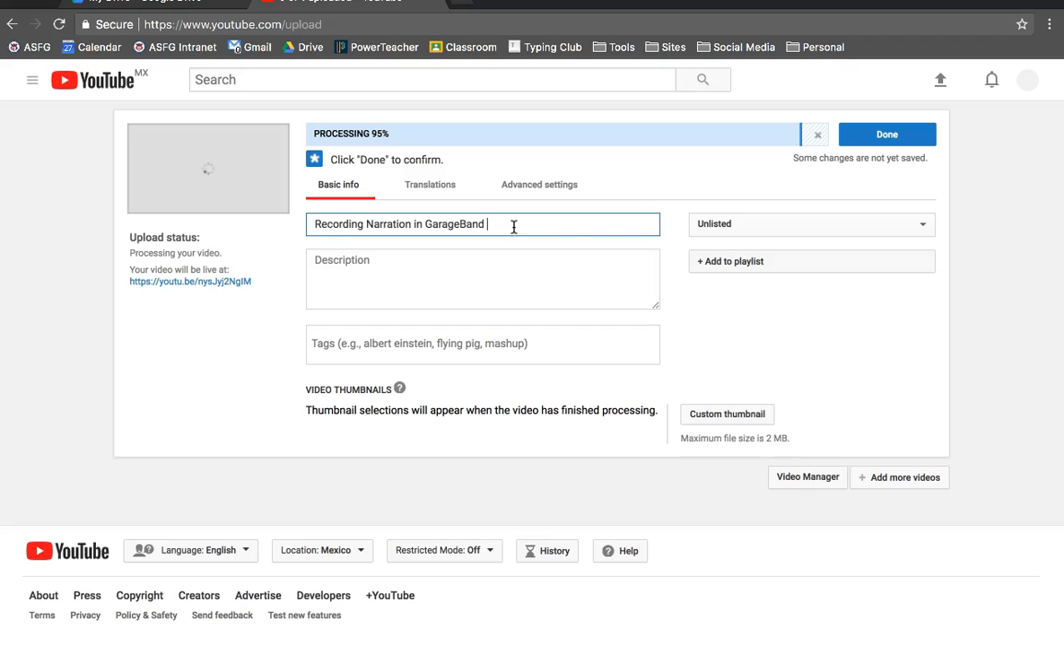
type("e Titel")
key("BackSpace")
key("BackSpace")
key("BackSpace")
key("BackSpace")
key("BackSpace")
key("BackSpace")
key("BackSpace")
key("BackSpace")
key("BackSpace")
key("BackSpace")
key("BackSpace")
key("BackSpace")
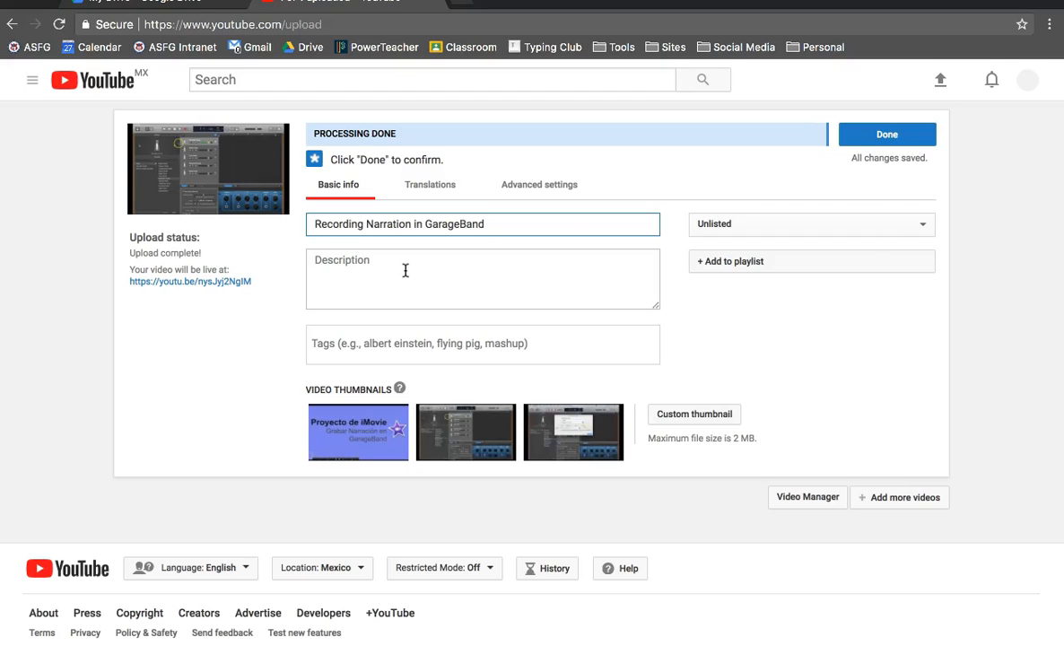
Enter the description "This video will show you how to record narration in GarageBand.".
left_click(406, 271)
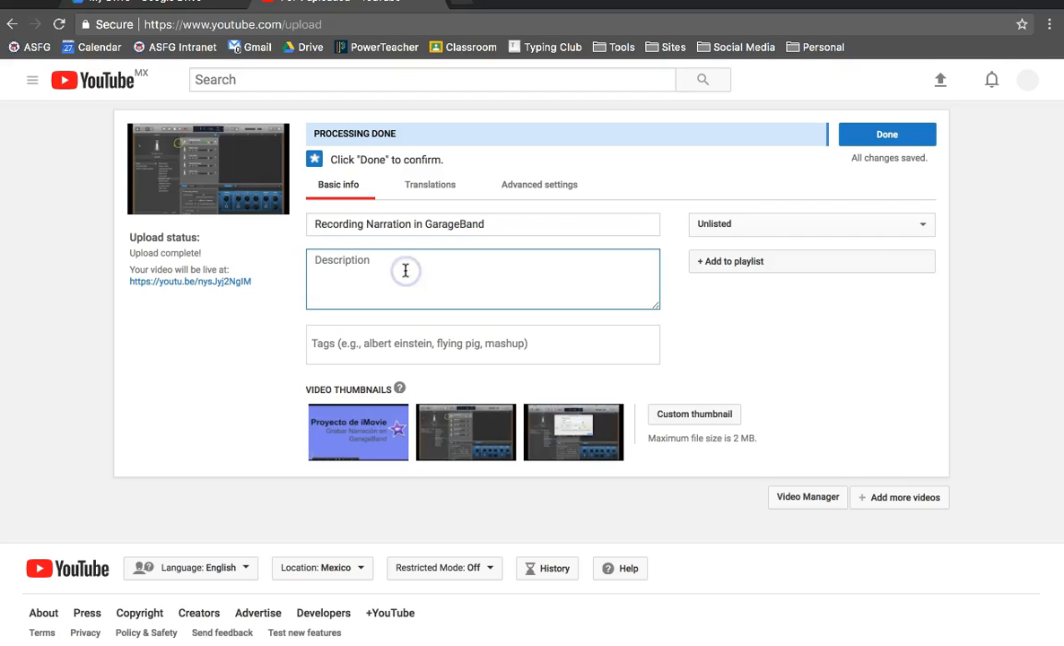
type("This video wil")
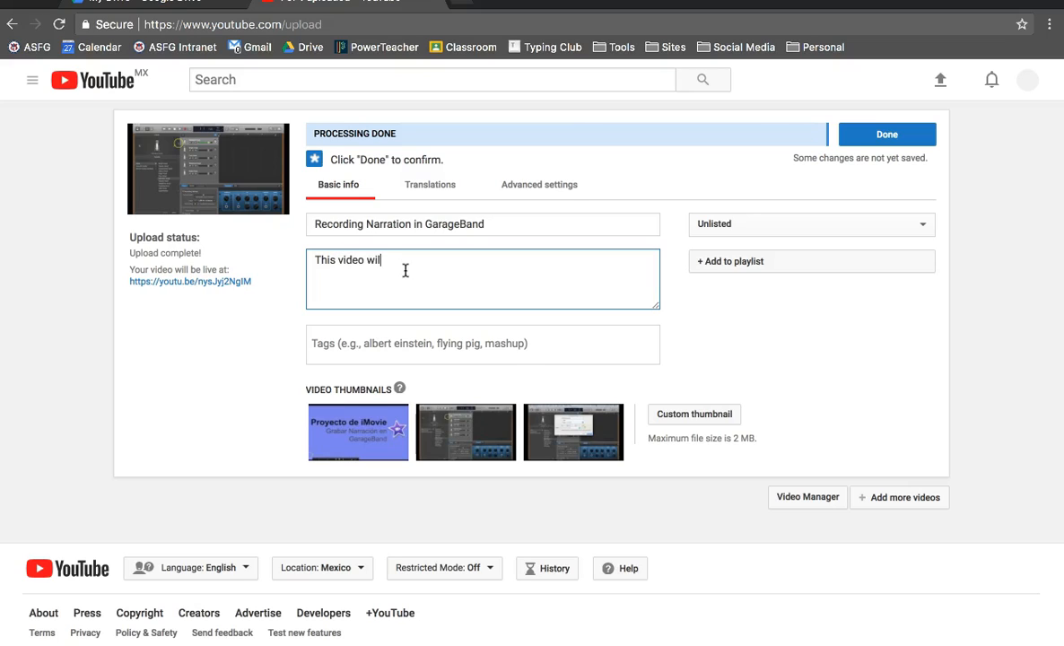
type("l show you how to record nar")
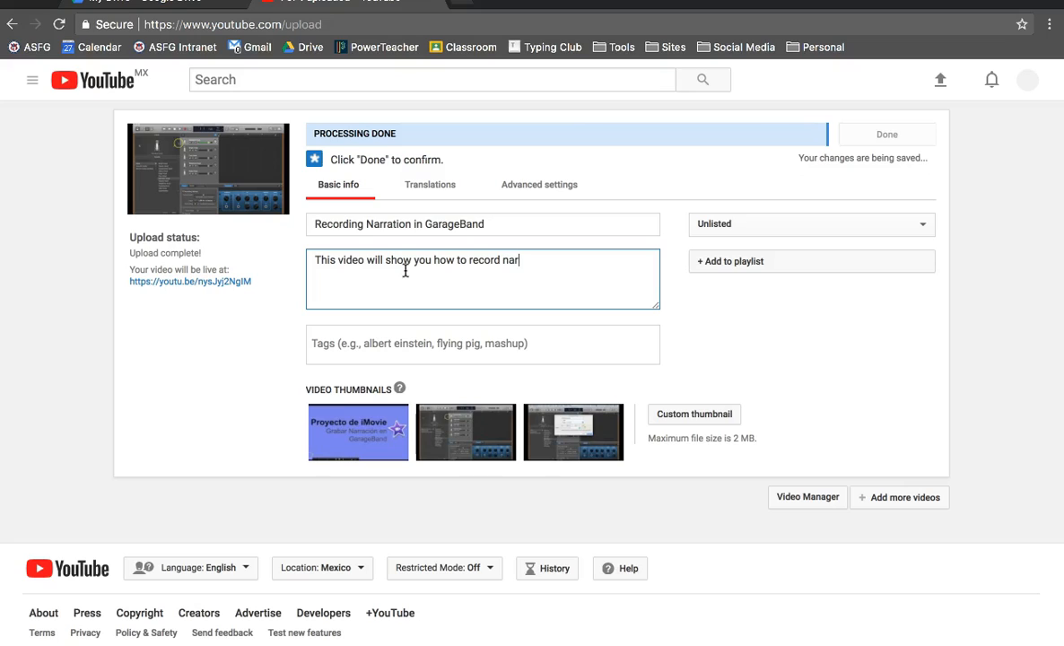
type("ration in Gar")
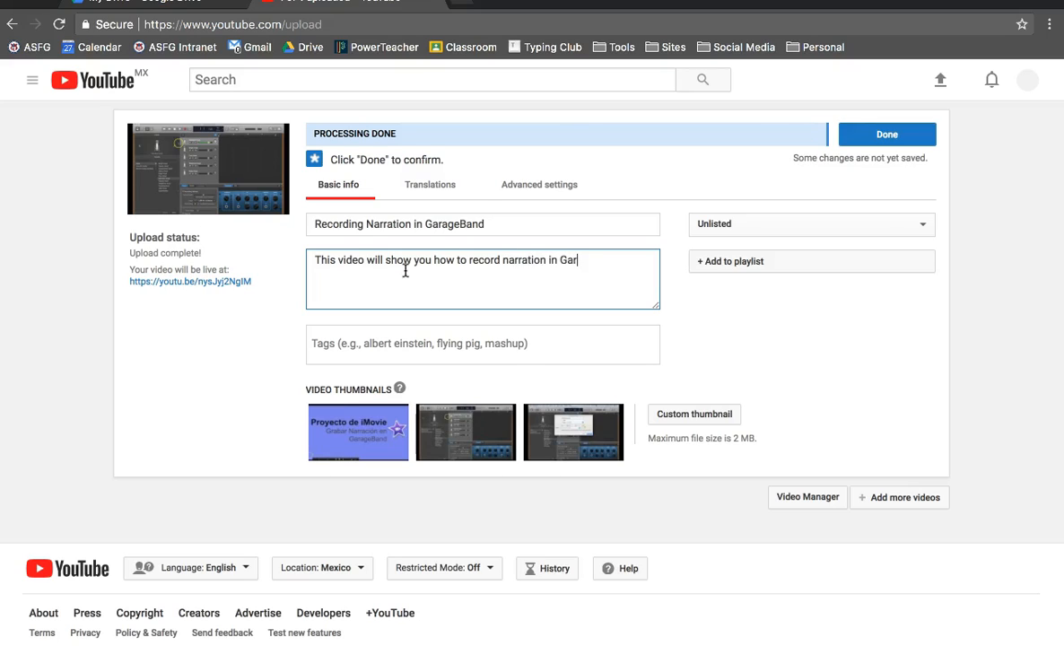
type("ageBand.")
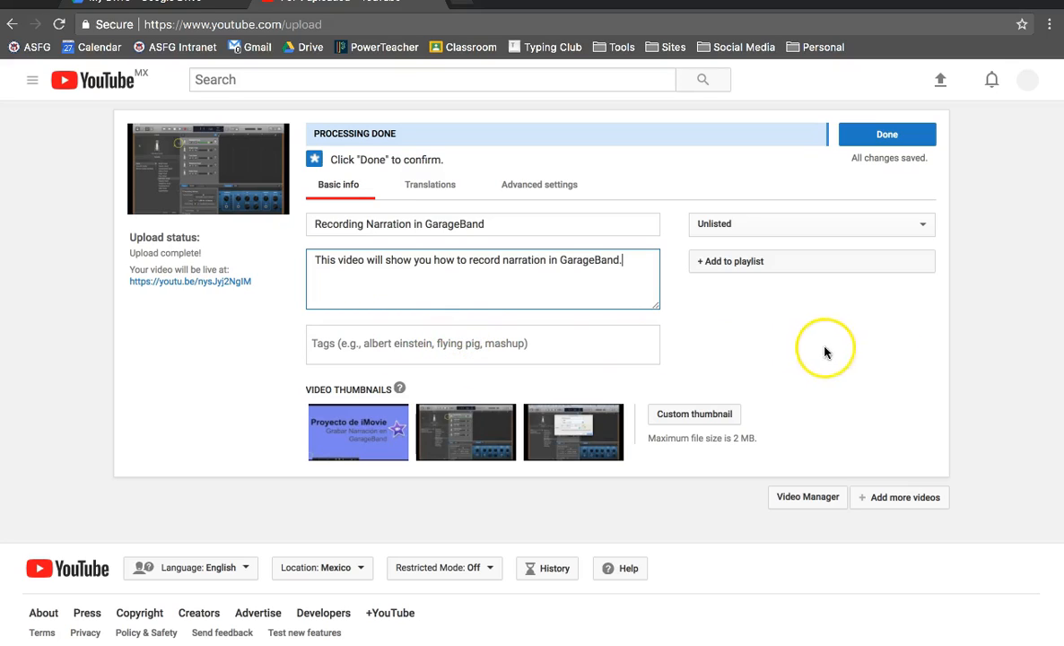
Set the video's visibility to Public.
left_click(920, 227)
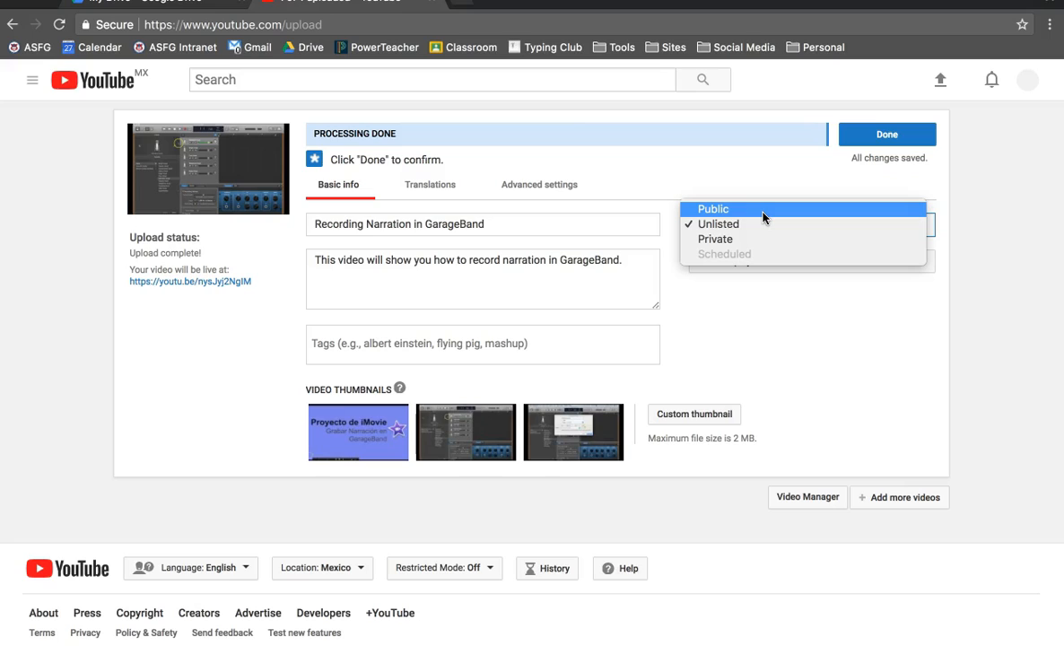
left_click(767, 239)
left_click(751, 210)
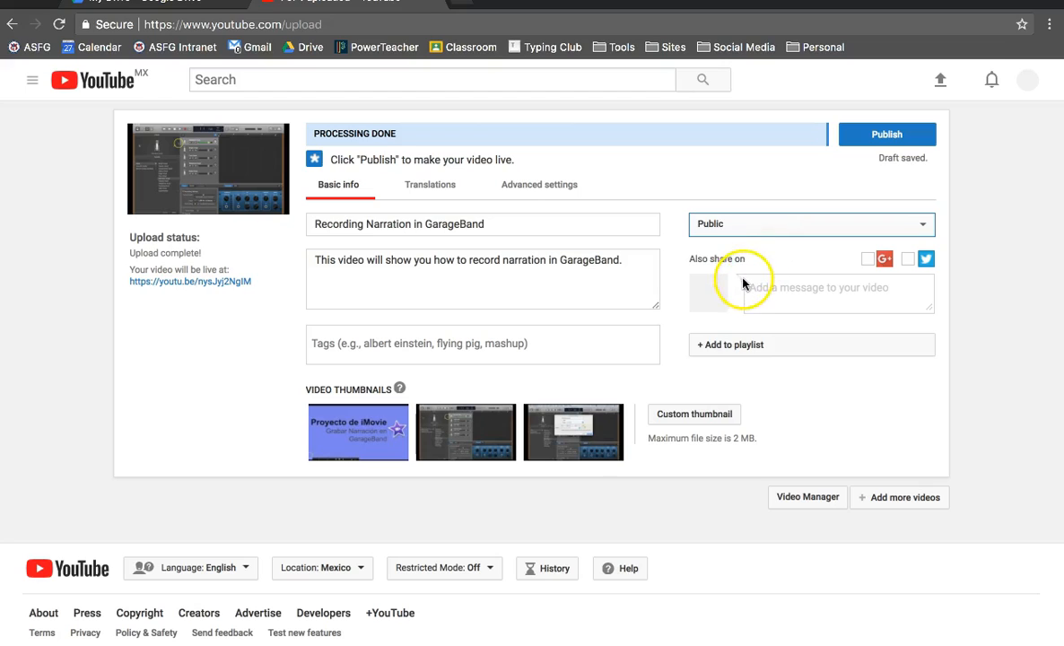
Add the video to the playlist "Intro to iMovie / Introducción a iMovie".
left_click(722, 349)
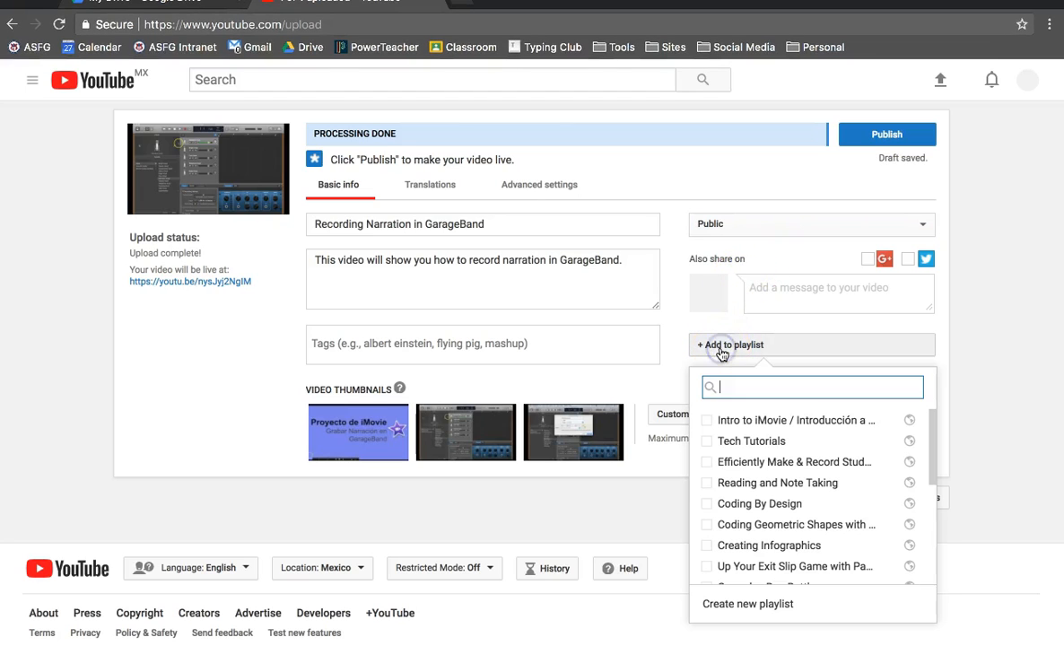
left_click(708, 422)
left_click(621, 386)
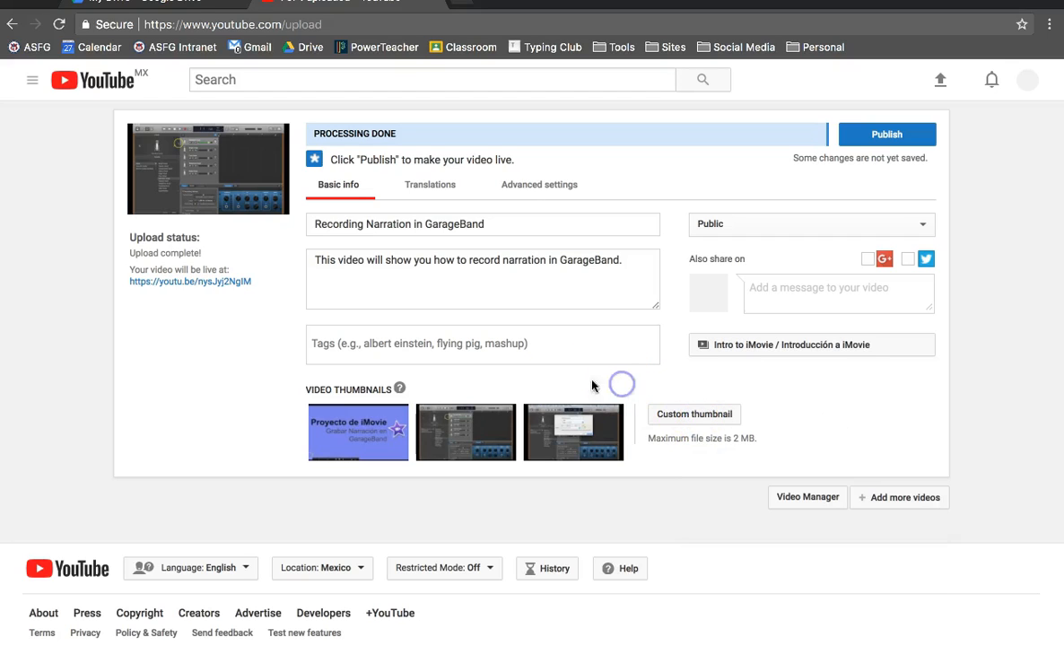
Add the tags GarageBand, How to, and How to record narration.
left_click(471, 343)
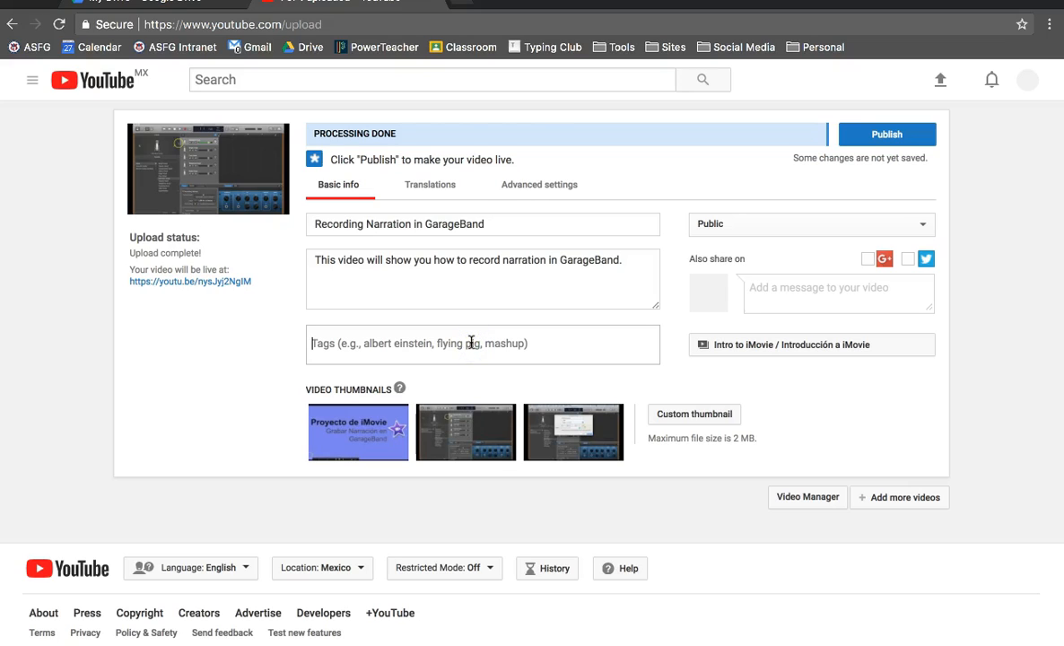
left_click(526, 363)
type("GarageBand")
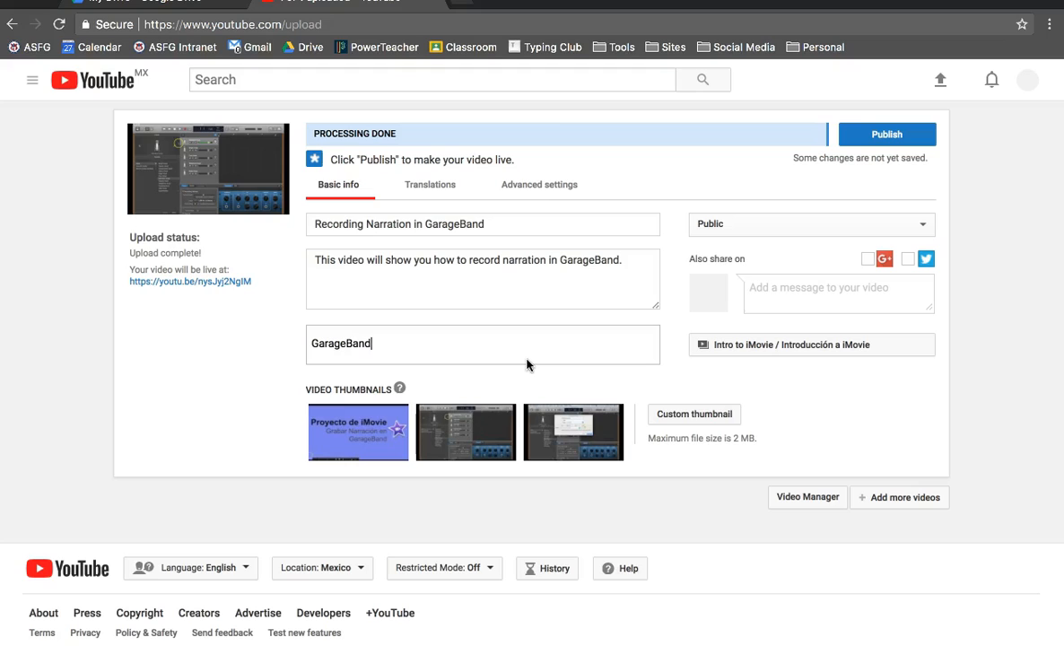
key("Return")
type("How ")
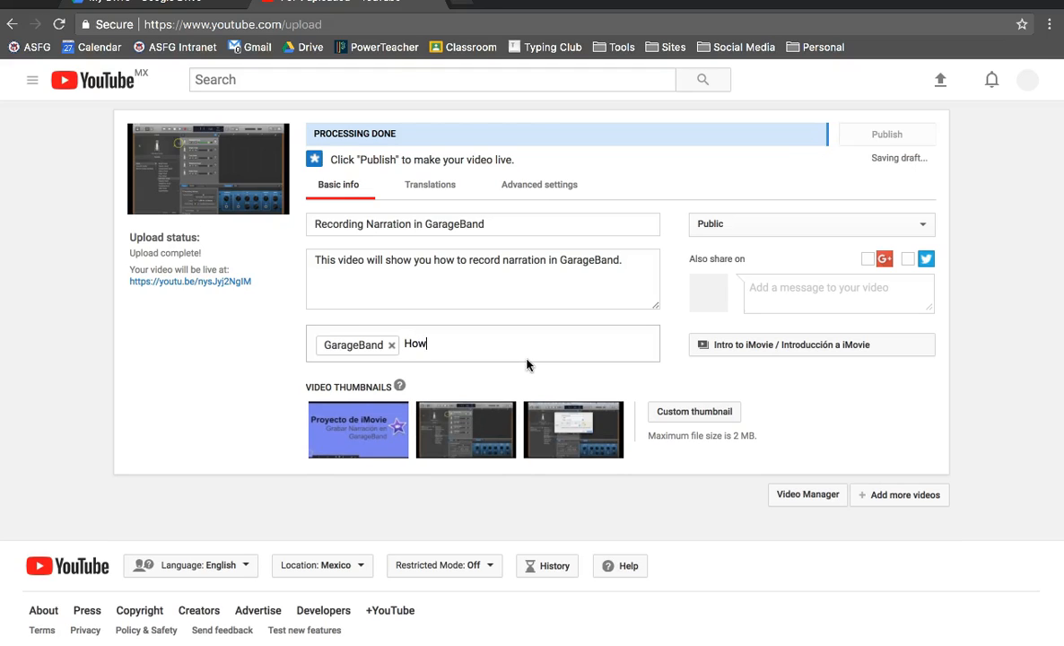
type("to")
key("Return")
type("How to record narration")
key("Return")
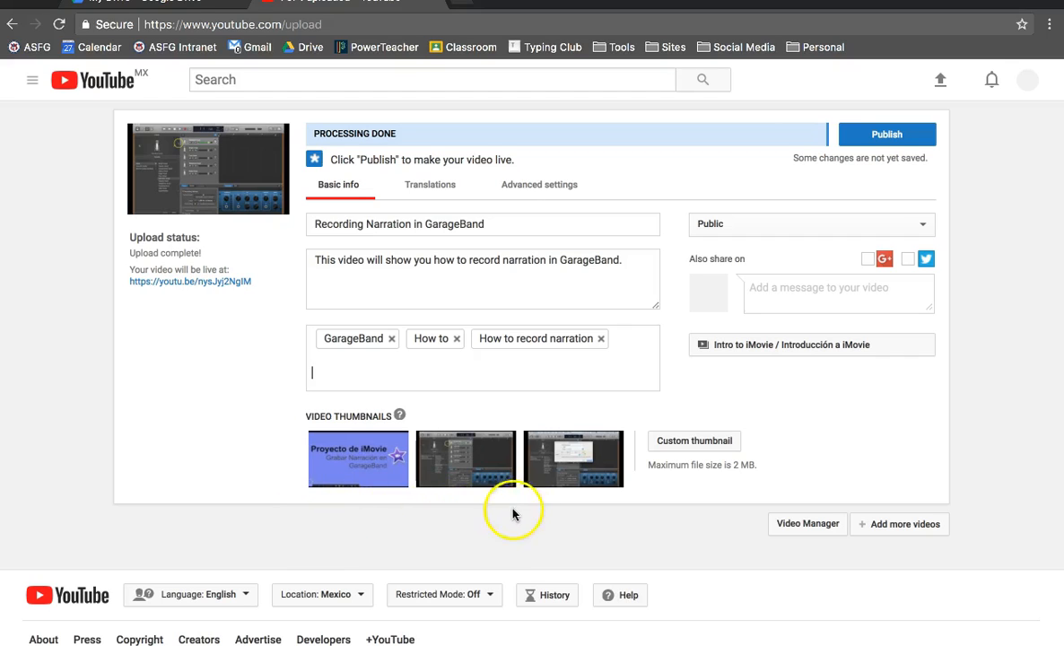
Choose the Proyecto de iMovie title frame as the thumbnail and publish the video.
mouse_move(381, 480)
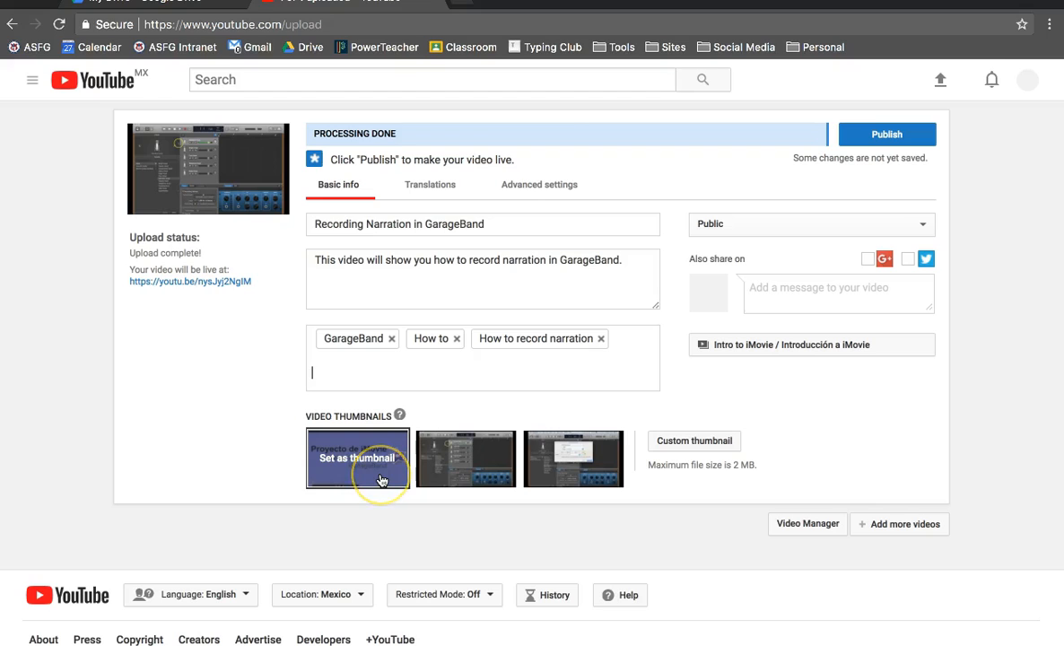
left_click(381, 480)
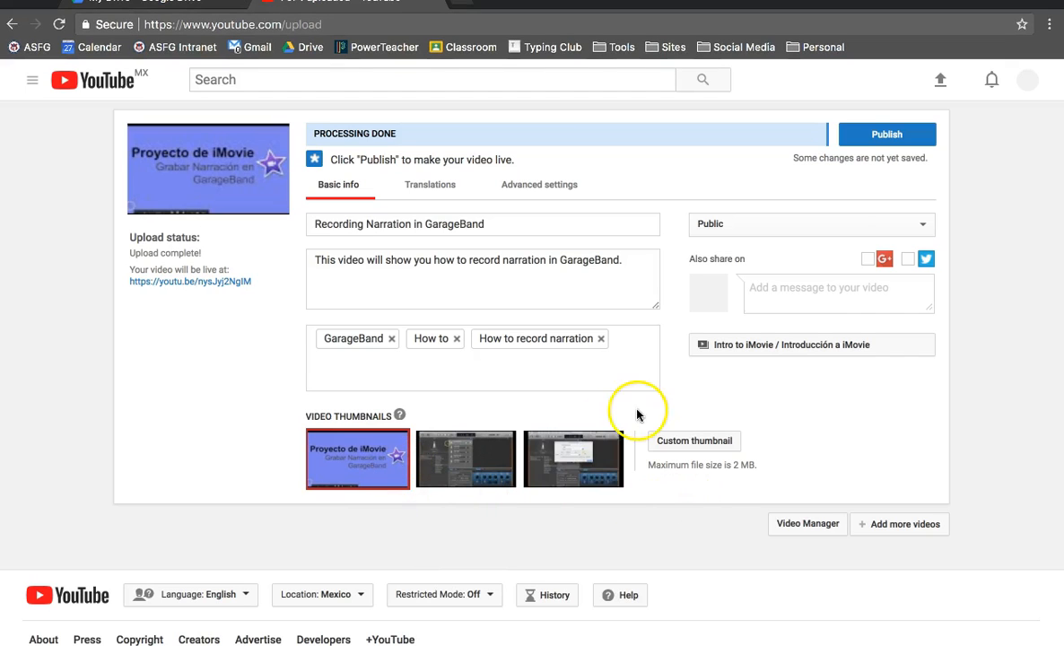
left_click(896, 142)
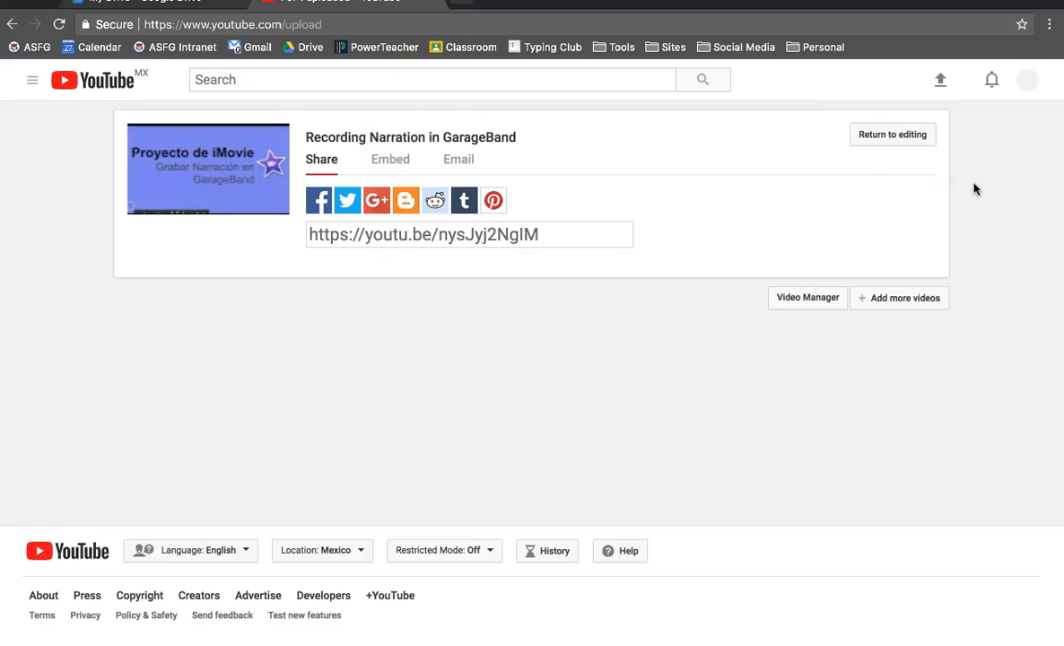
Copy the video's share link and open it in a new incognito window to view the published video.
left_click(431, 238)
key("super+c")
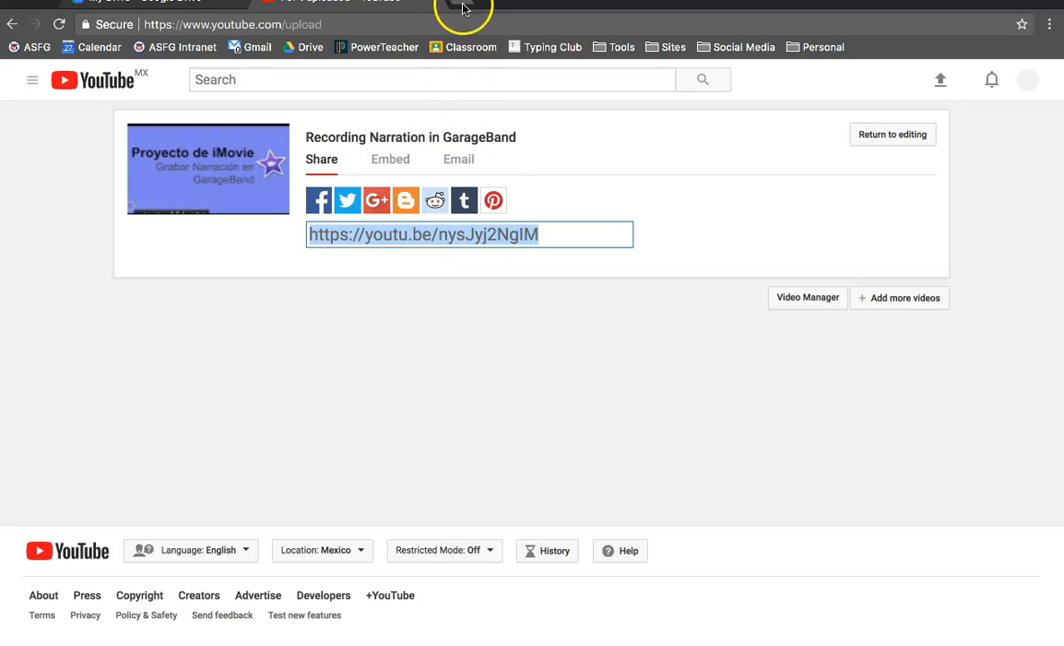
key("super+shift+n")
key("super+v")
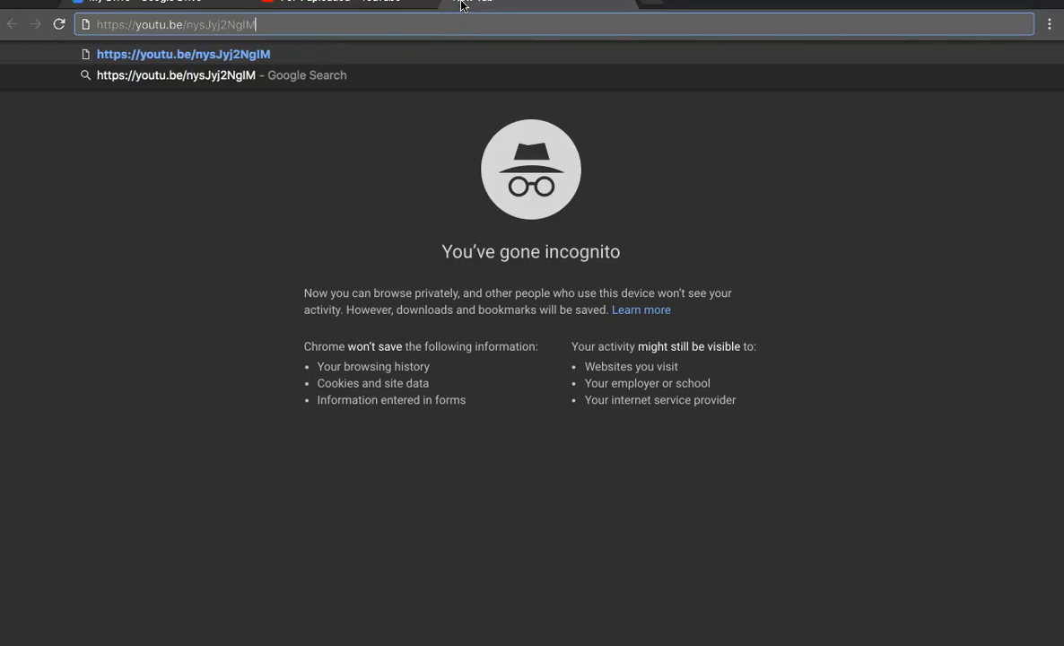
key("Return")
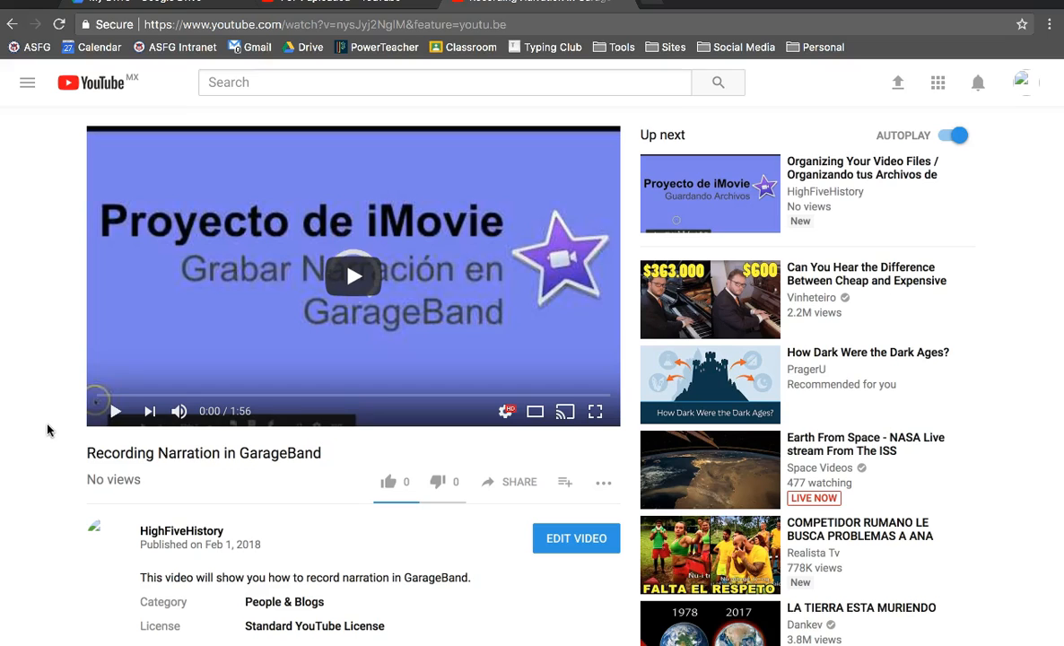
left_click(58, 402)
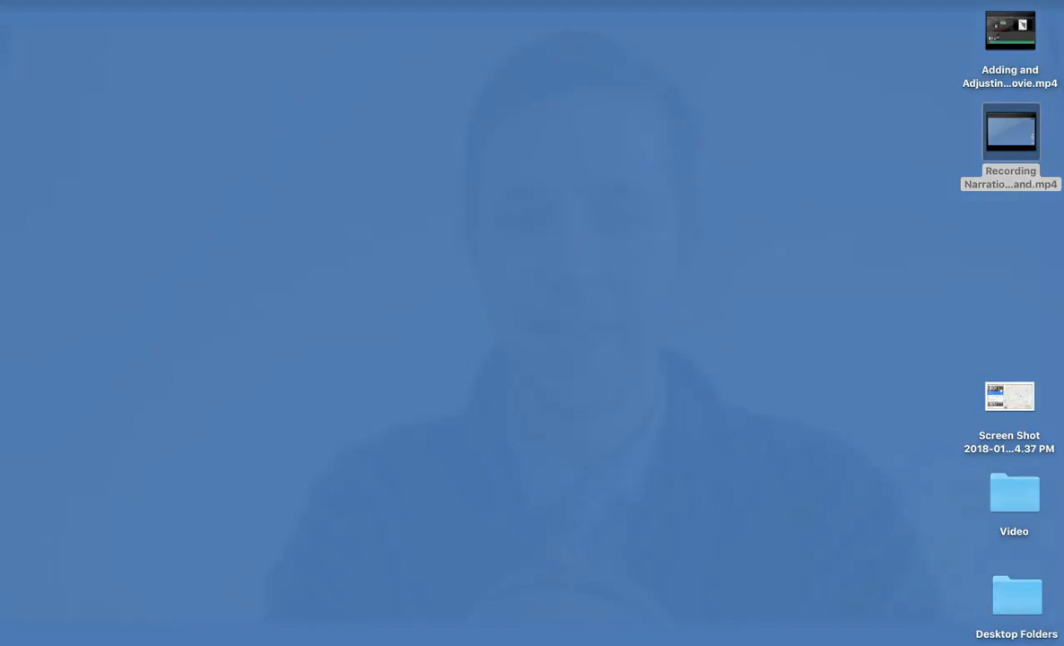